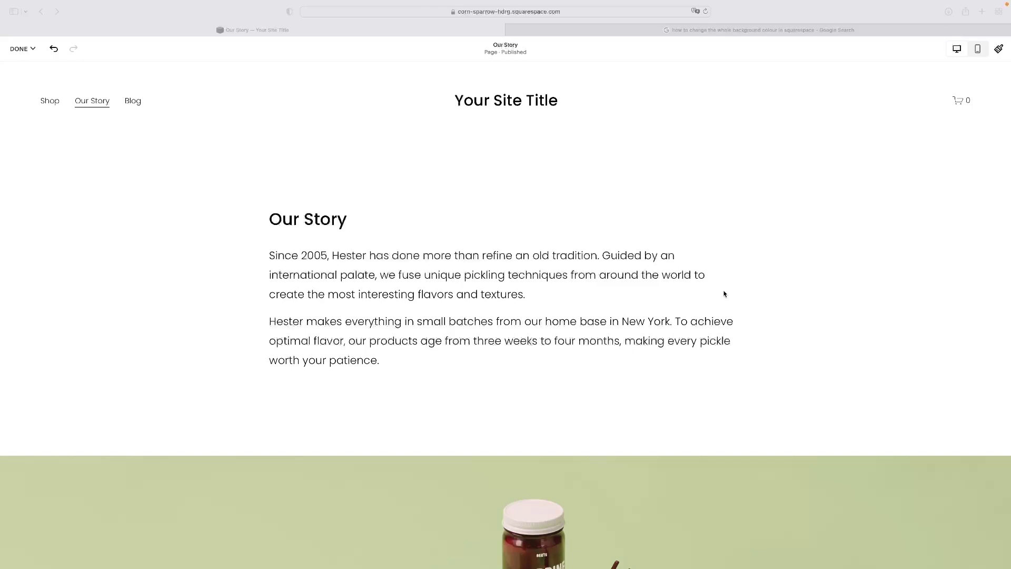
Scroll to the Our Story section and open its Edit Section settings
{"action": "scroll", "coordinate": [724, 258], "scroll_direction": "down", "scroll_amount": 8}
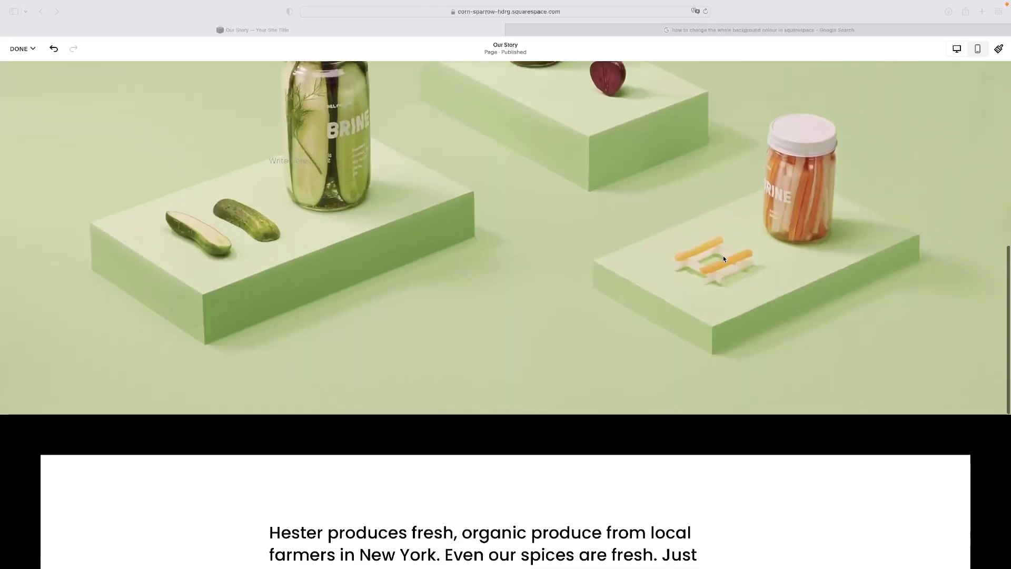
{"action": "scroll", "coordinate": [724, 259], "scroll_direction": "up", "scroll_amount": 2}
{"action": "scroll", "coordinate": [724, 259], "scroll_direction": "down", "scroll_amount": 5}
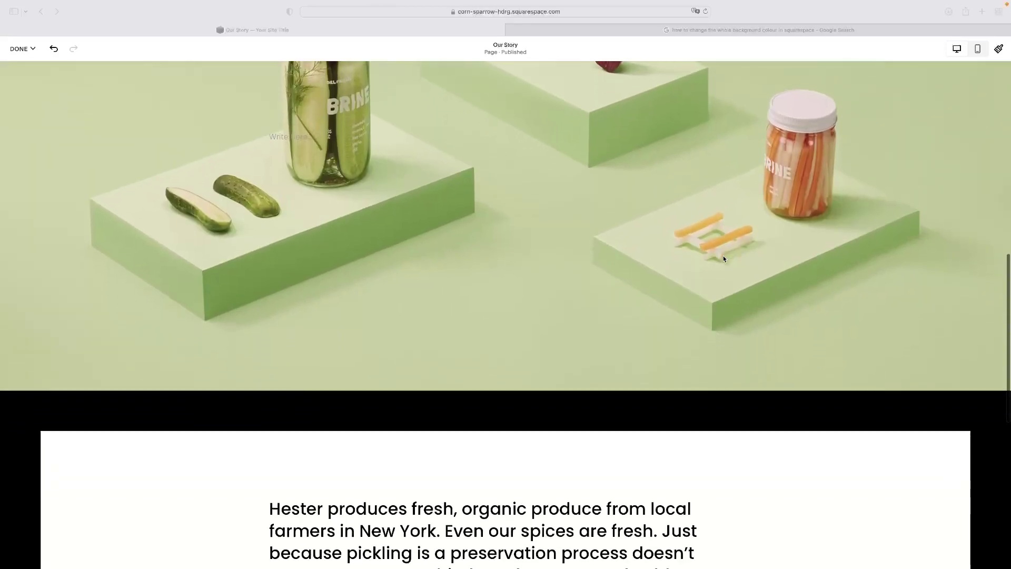
{"action": "scroll", "coordinate": [724, 258], "scroll_direction": "up", "scroll_amount": 2}
{"action": "scroll", "coordinate": [724, 259], "scroll_direction": "up", "scroll_amount": 3}
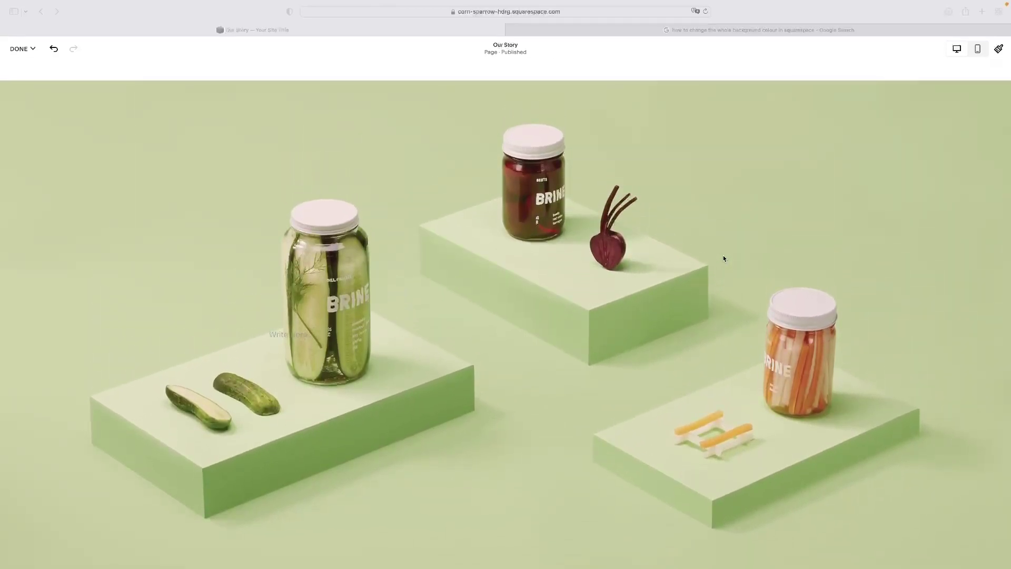
{"action": "scroll", "coordinate": [723, 255], "scroll_direction": "down", "scroll_amount": 3}
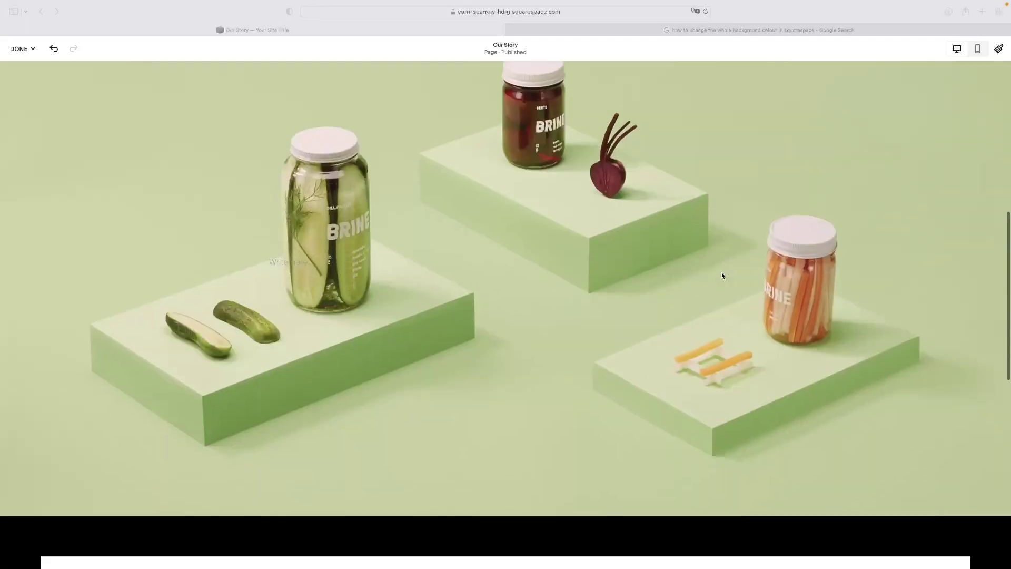
{"action": "scroll", "coordinate": [722, 274], "scroll_direction": "up", "scroll_amount": 6}
{"action": "scroll", "coordinate": [722, 273], "scroll_direction": "up", "scroll_amount": 5}
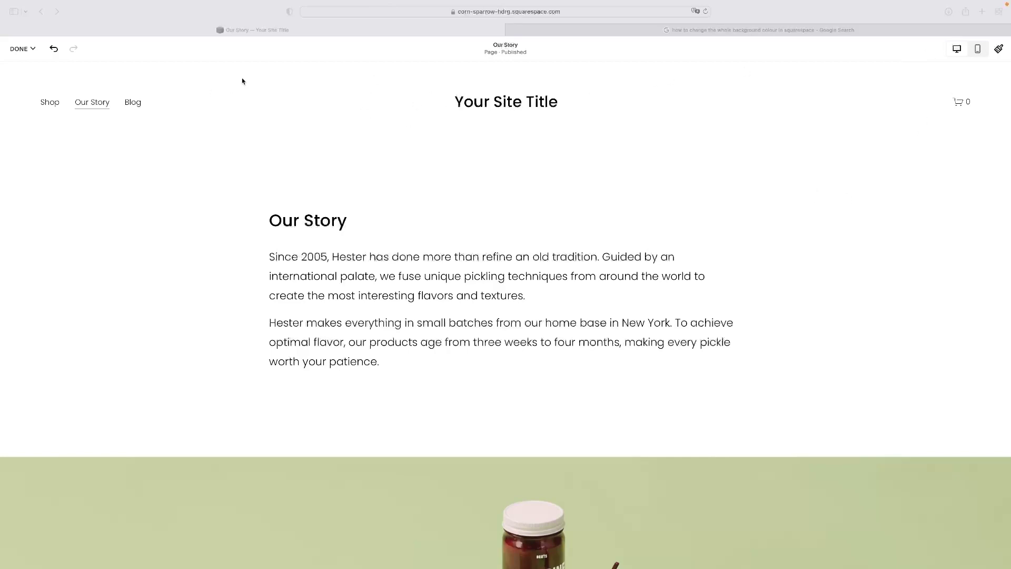
{"action": "scroll", "coordinate": [242, 80], "scroll_direction": "down", "scroll_amount": 1}
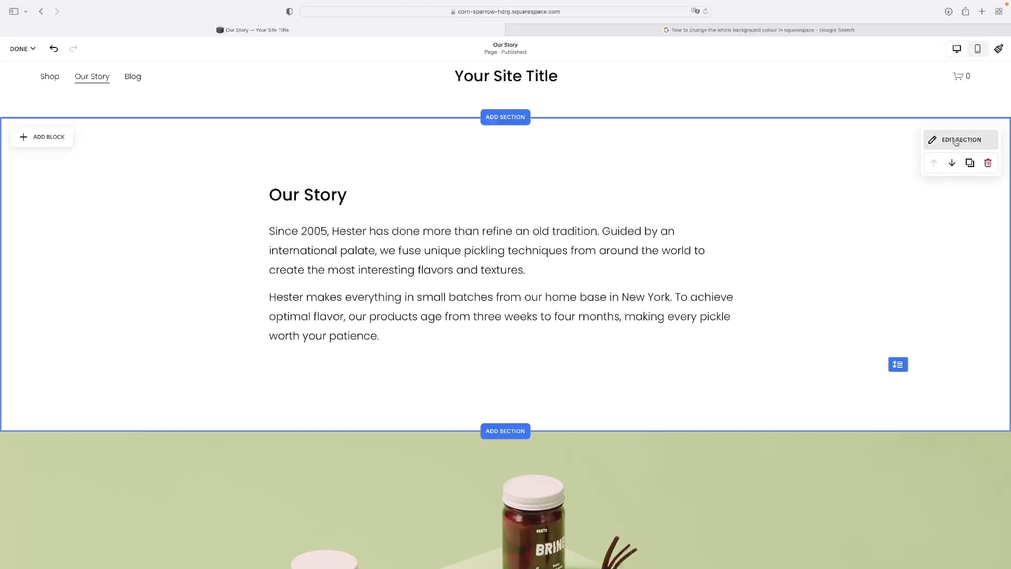
{"action": "scroll", "coordinate": [951, 139], "scroll_direction": "down", "scroll_amount": 1}
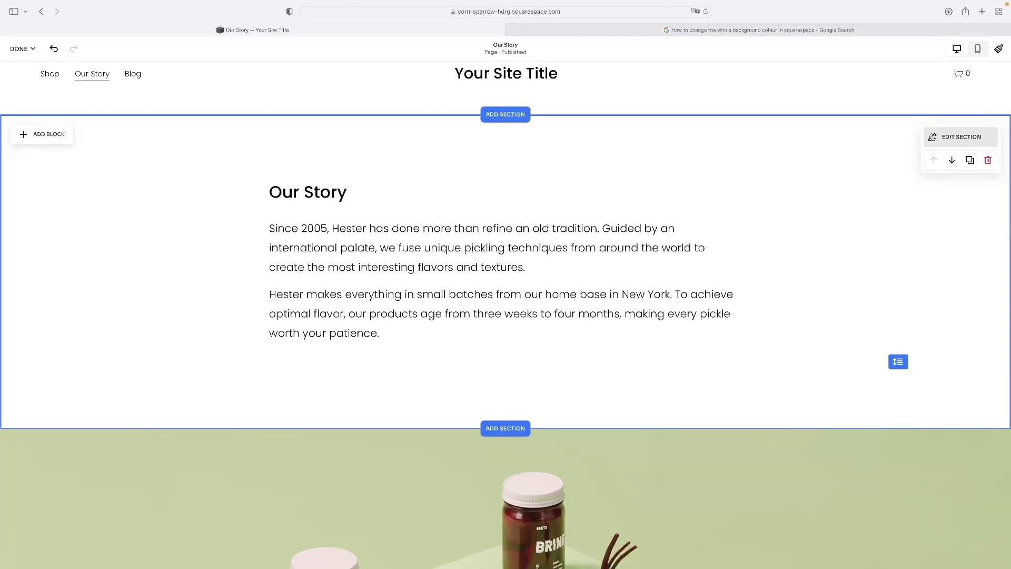
{"action": "left_click", "coordinate": [950, 139]}
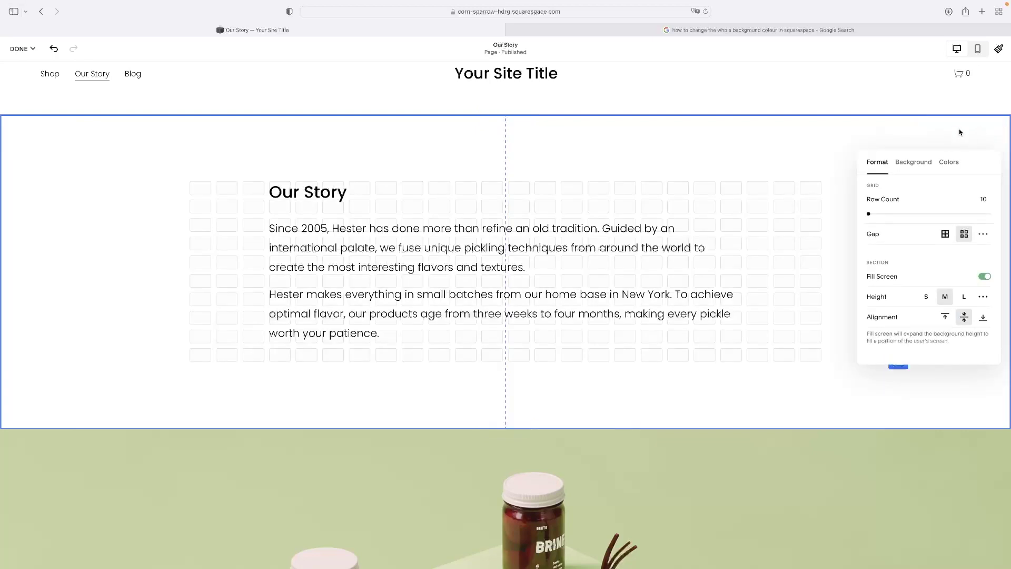
Apply the white brush-stroke art background to Our Story, after briefly trying the large swirl
{"action": "left_click", "coordinate": [920, 166]}
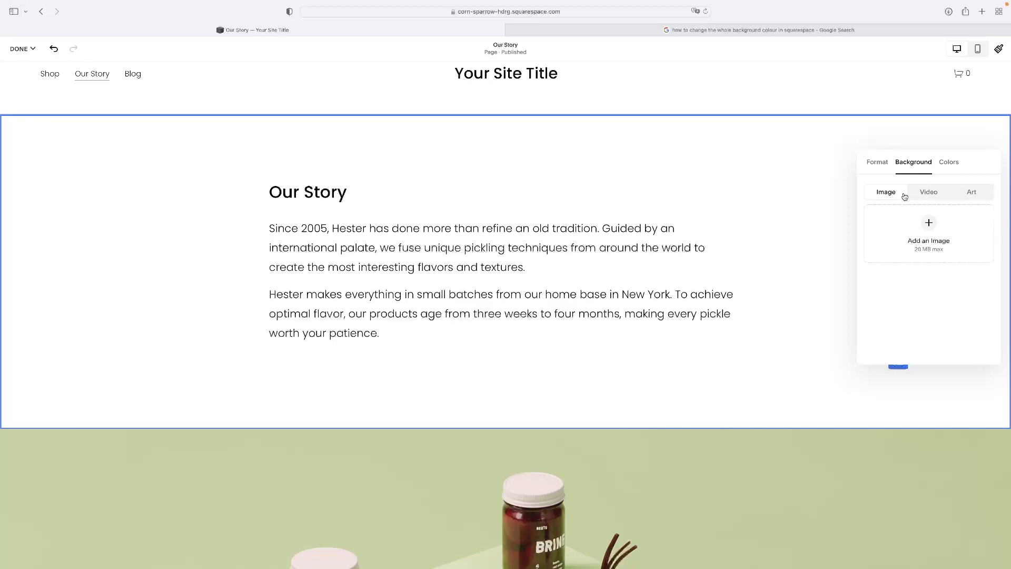
{"action": "left_click", "coordinate": [973, 193]}
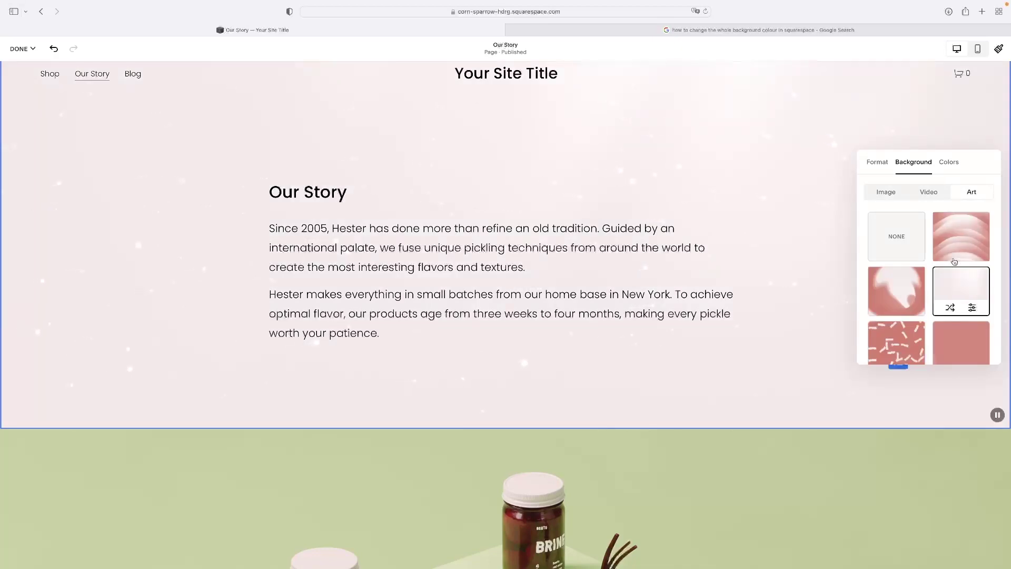
{"action": "scroll", "coordinate": [953, 263], "scroll_direction": "down", "scroll_amount": 5}
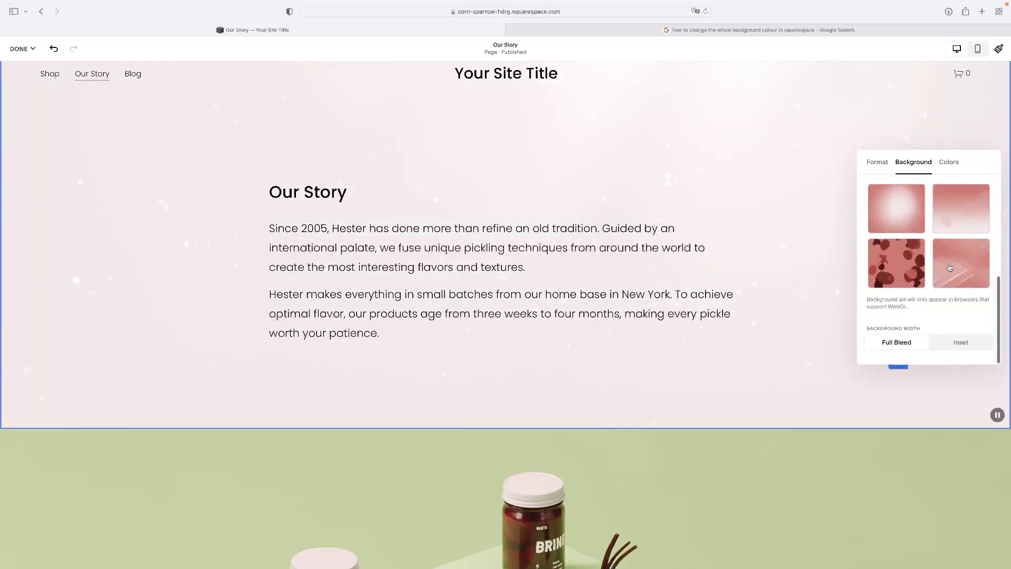
{"action": "scroll", "coordinate": [950, 267], "scroll_direction": "up", "scroll_amount": 3}
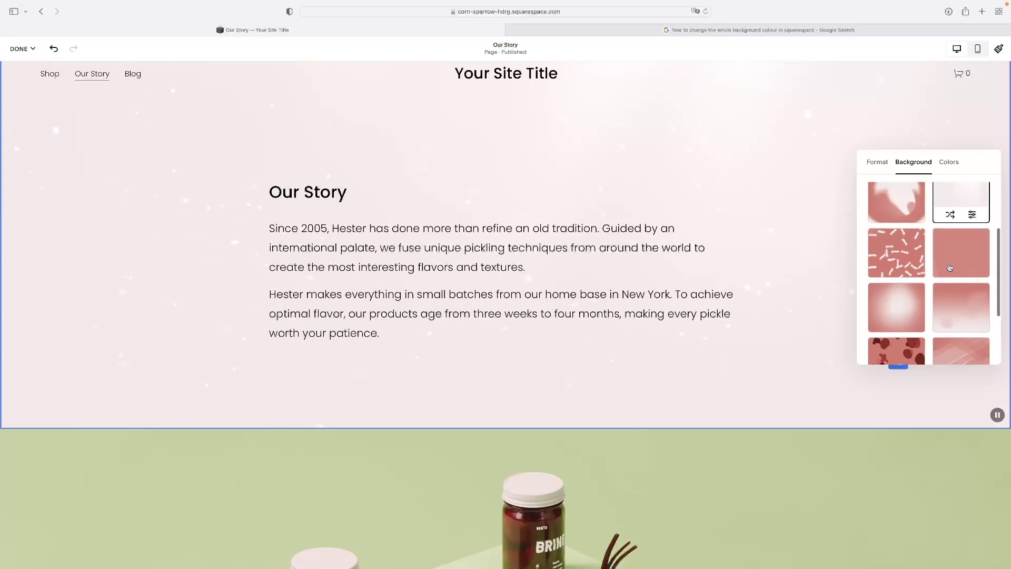
{"action": "left_click", "coordinate": [887, 256]}
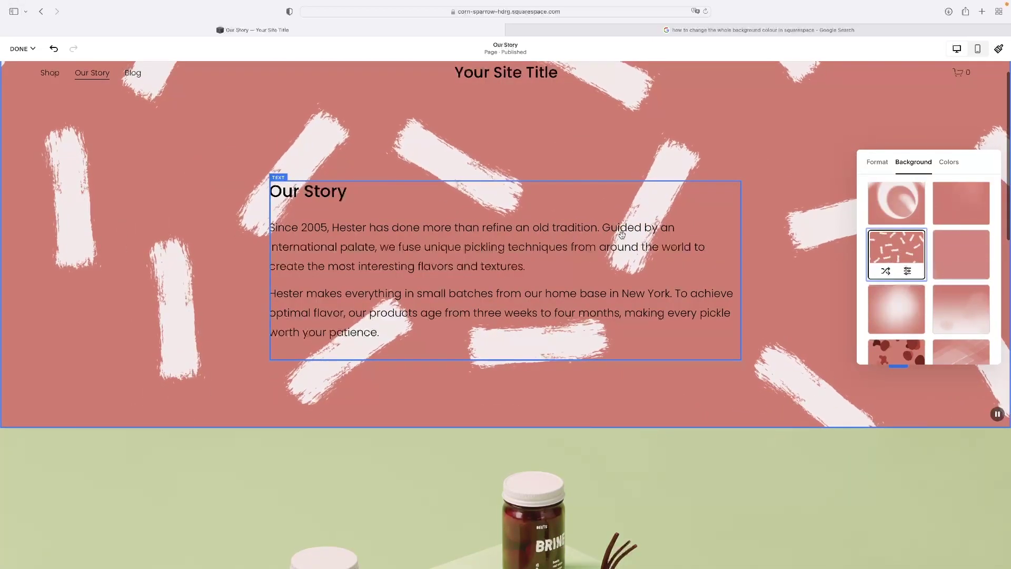
{"action": "scroll", "coordinate": [898, 210], "scroll_direction": "down", "scroll_amount": 1}
{"action": "left_click", "coordinate": [902, 210]}
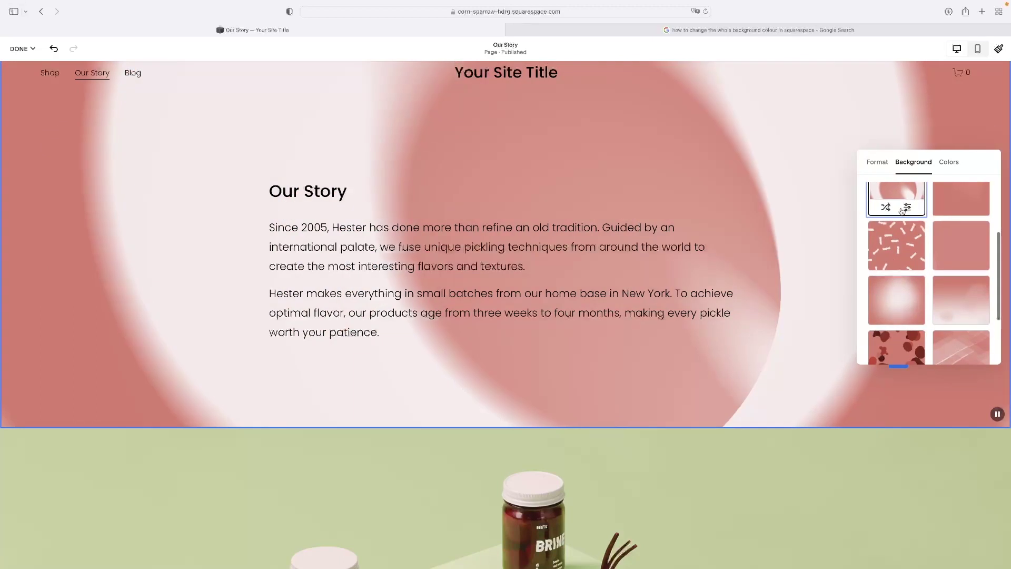
{"action": "left_click", "coordinate": [907, 253]}
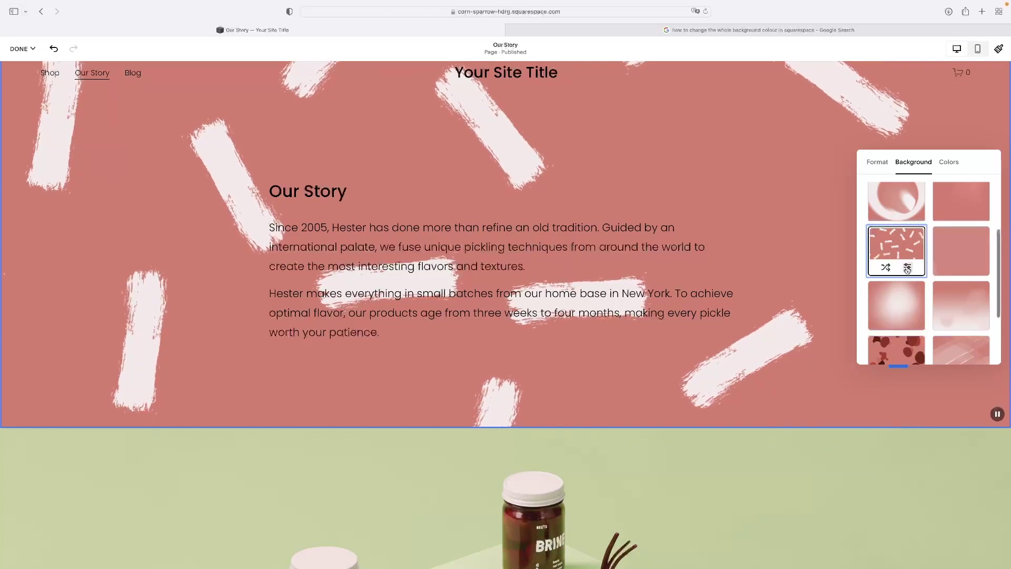
Recolour the brush-stroke art background to light pink, then a custom deep purple
{"action": "left_click", "coordinate": [907, 268]}
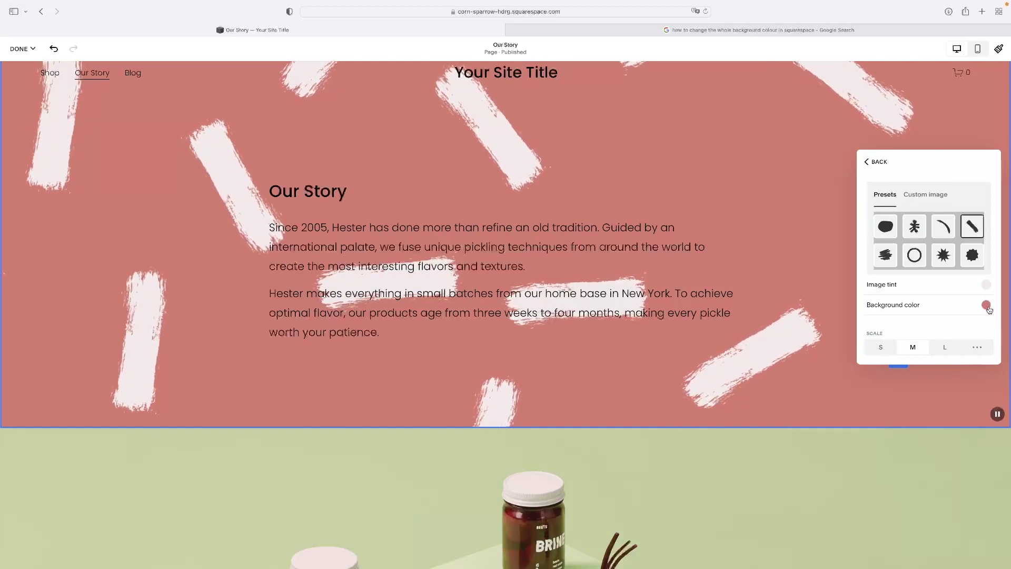
{"action": "left_click", "coordinate": [986, 306]}
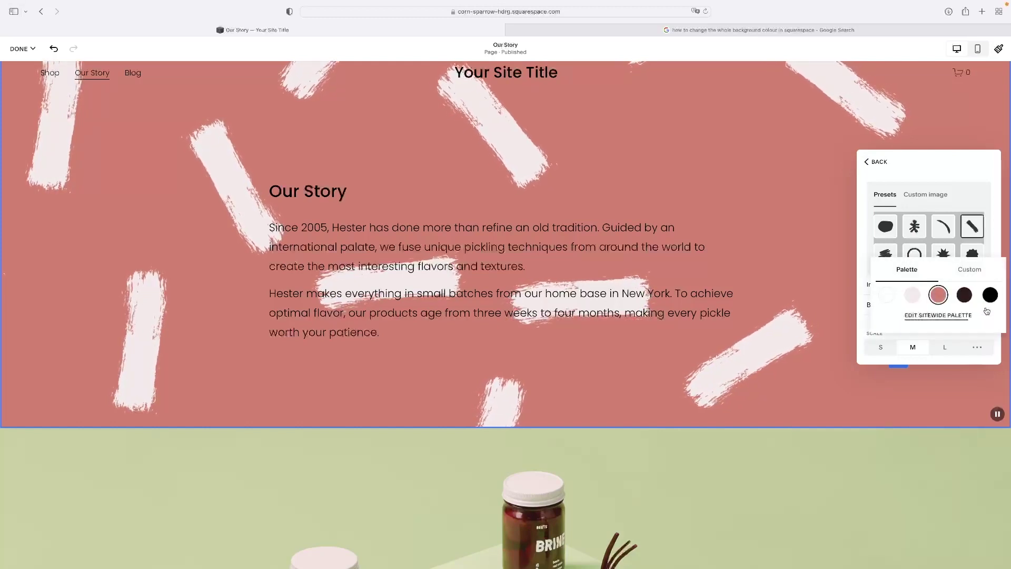
{"action": "left_click", "coordinate": [913, 298]}
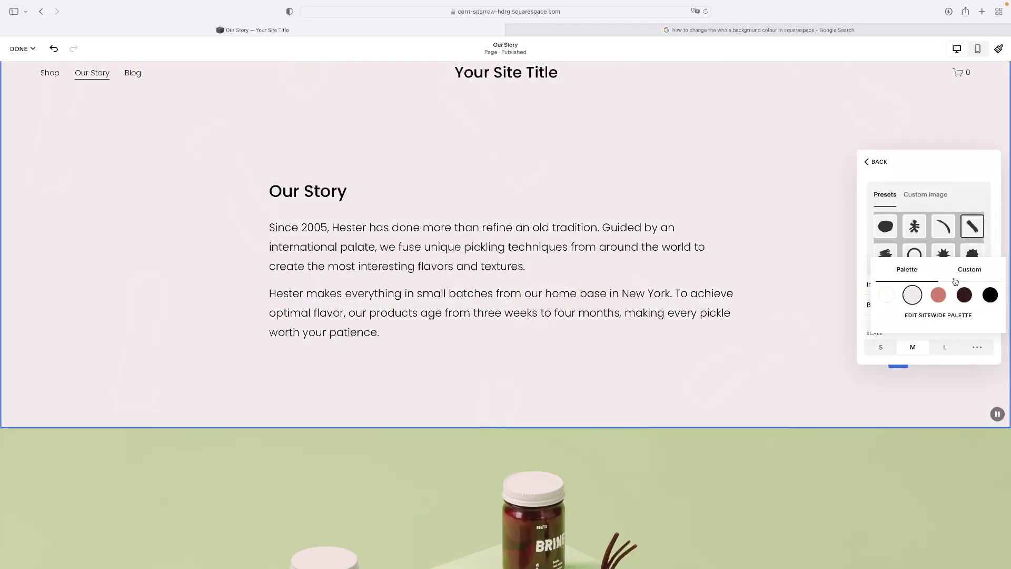
{"action": "left_click", "coordinate": [970, 270]}
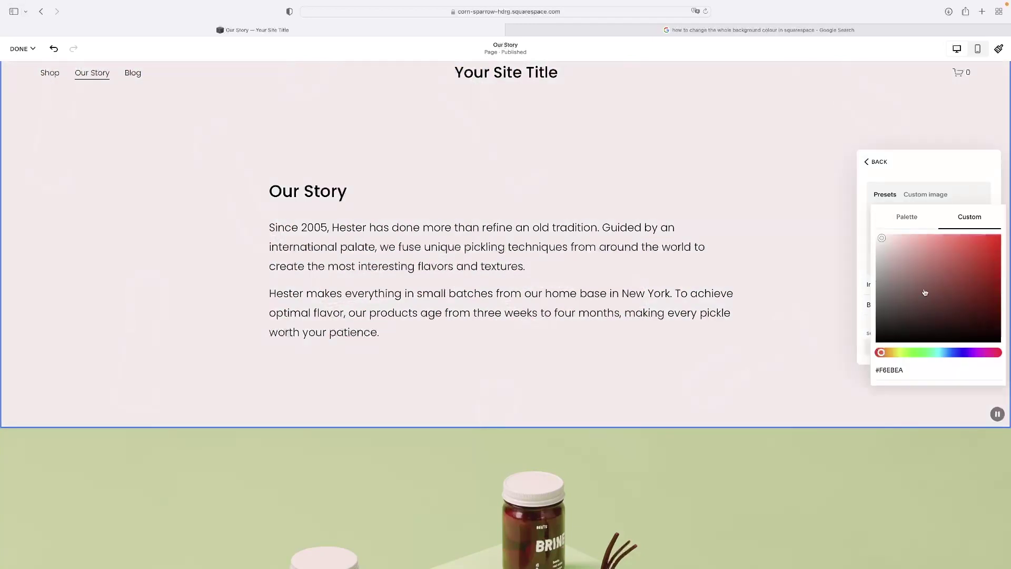
{"action": "left_click_drag", "start_coordinate": [917, 359], "coordinate": [969, 353]}
{"action": "left_click_drag", "start_coordinate": [960, 287], "coordinate": [948, 263]}
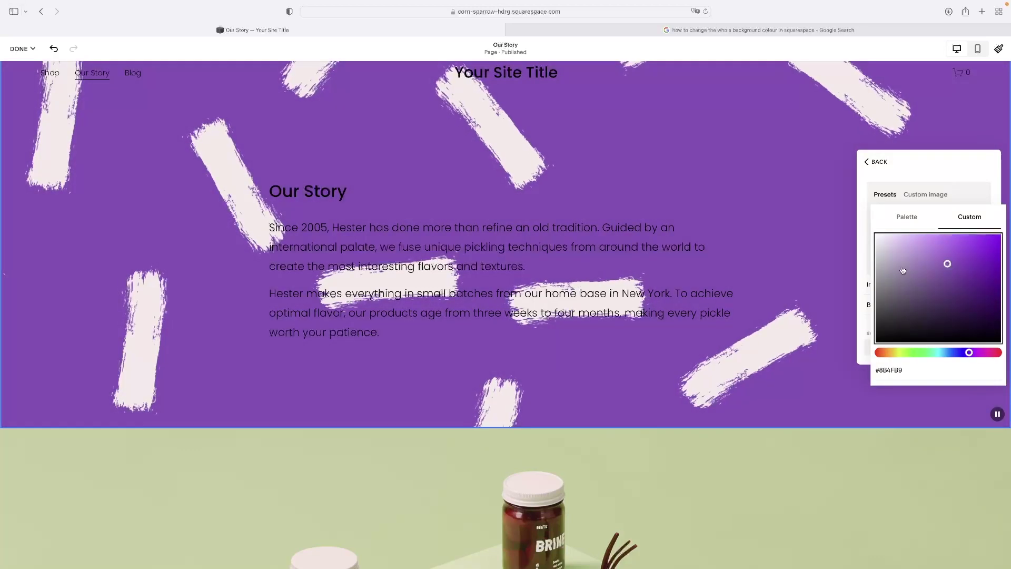
Set the section's art background to None, leaving it plain white
{"action": "left_click", "coordinate": [885, 188]}
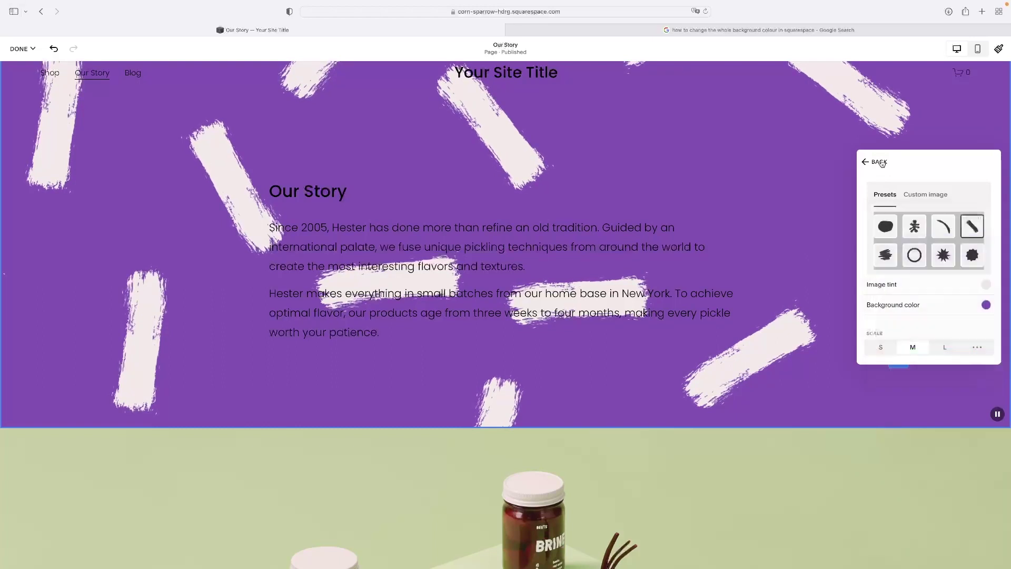
{"action": "left_click", "coordinate": [876, 161]}
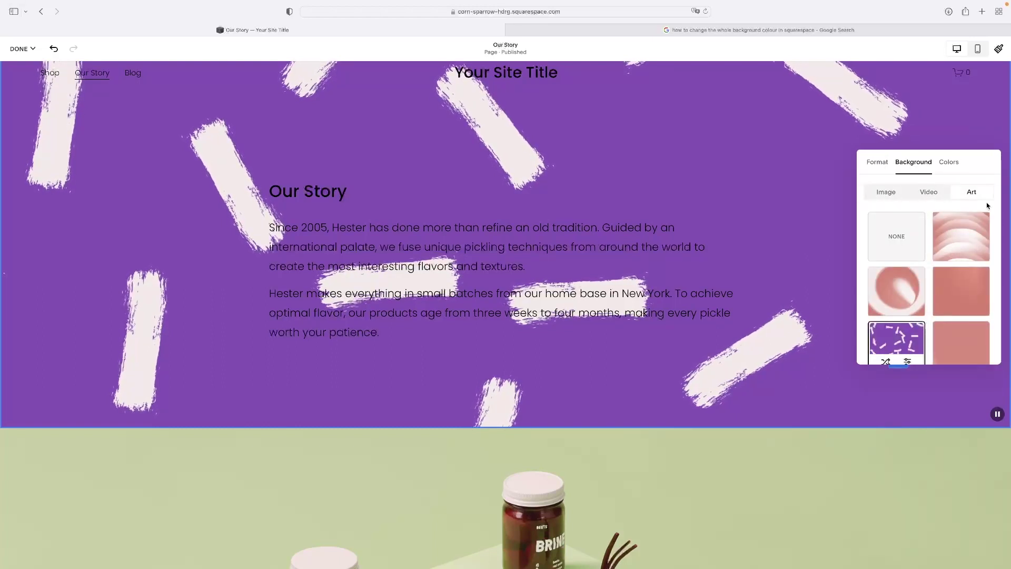
{"action": "left_click", "coordinate": [882, 238]}
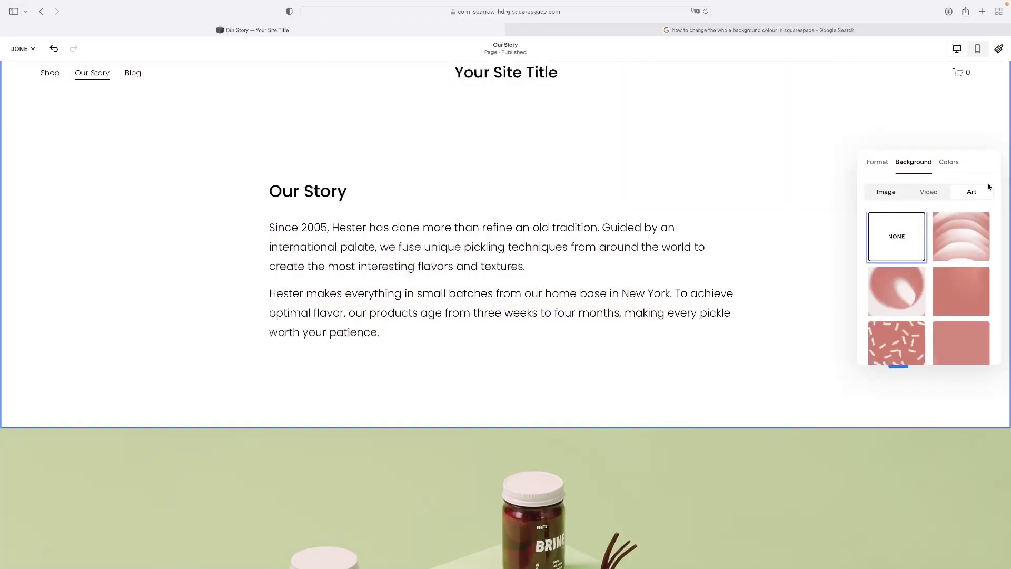
From the section's Colors options, open the Lightest 1 theme editor
{"action": "left_click", "coordinate": [949, 164]}
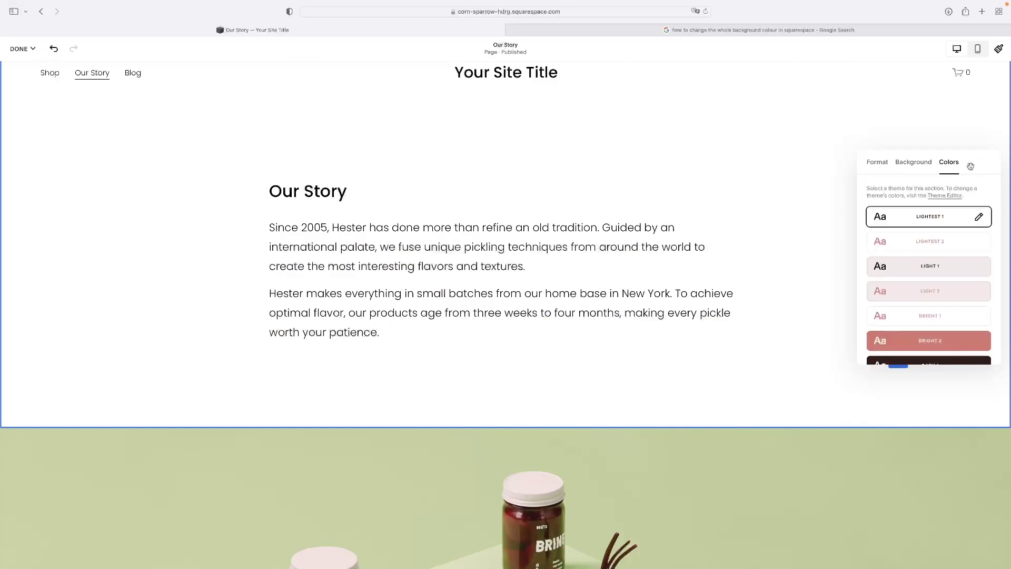
{"action": "left_click", "coordinate": [945, 196]}
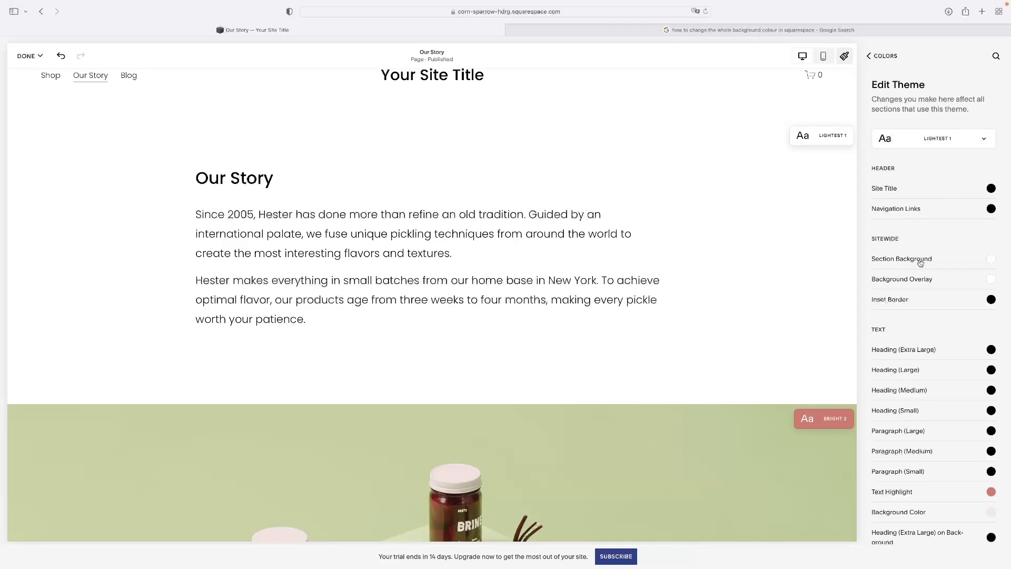
Set the Lightest 1 Section Background to deep red (HSL 8, 75, 41)
{"action": "left_click", "coordinate": [991, 259]}
{"action": "left_click_drag", "start_coordinate": [980, 264], "coordinate": [983, 219]}
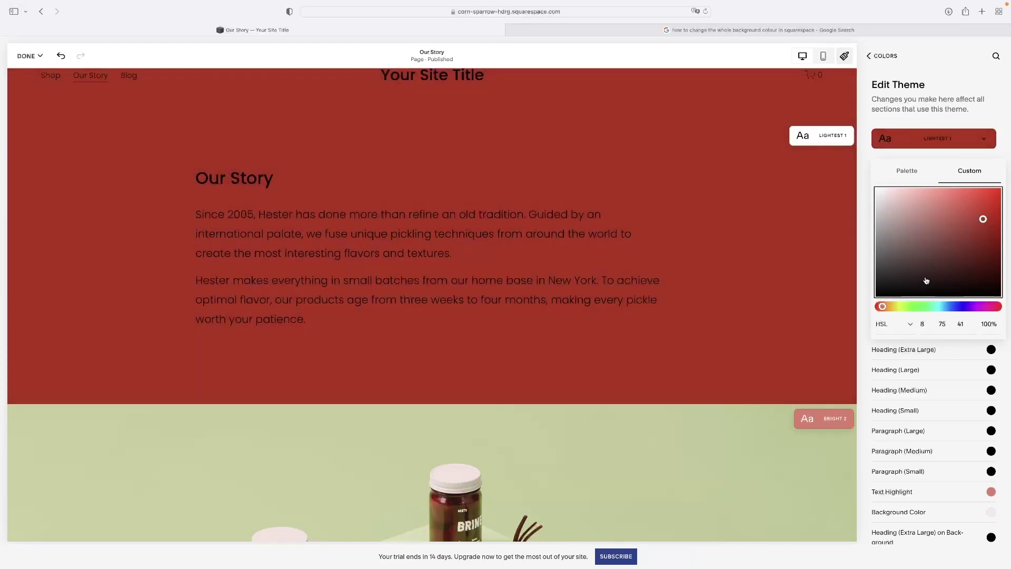
{"action": "scroll", "coordinate": [715, 275], "scroll_direction": "down", "scroll_amount": 15}
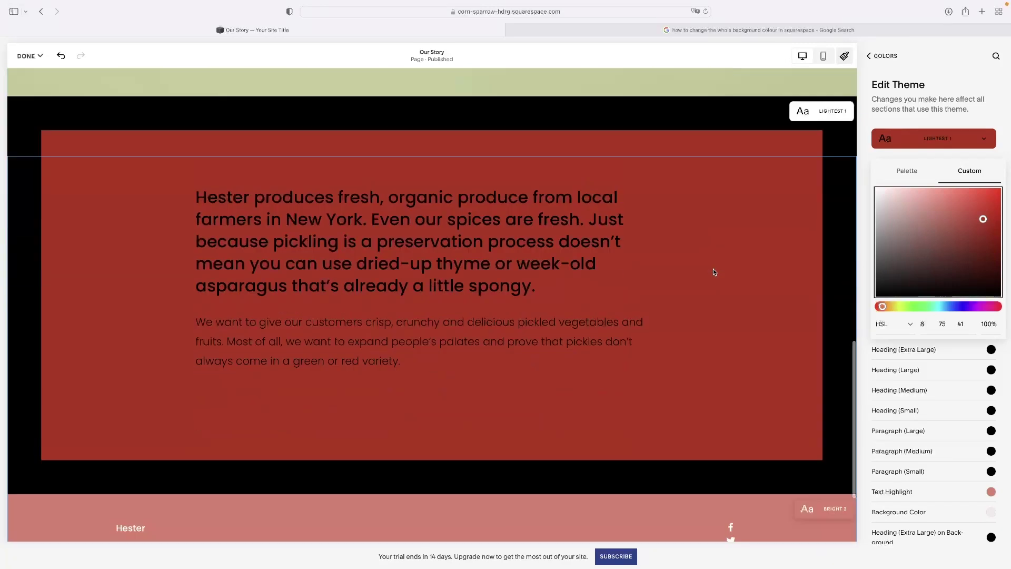
{"action": "scroll", "coordinate": [715, 272], "scroll_direction": "up", "scroll_amount": 7}
{"action": "scroll", "coordinate": [714, 272], "scroll_direction": "down", "scroll_amount": 3}
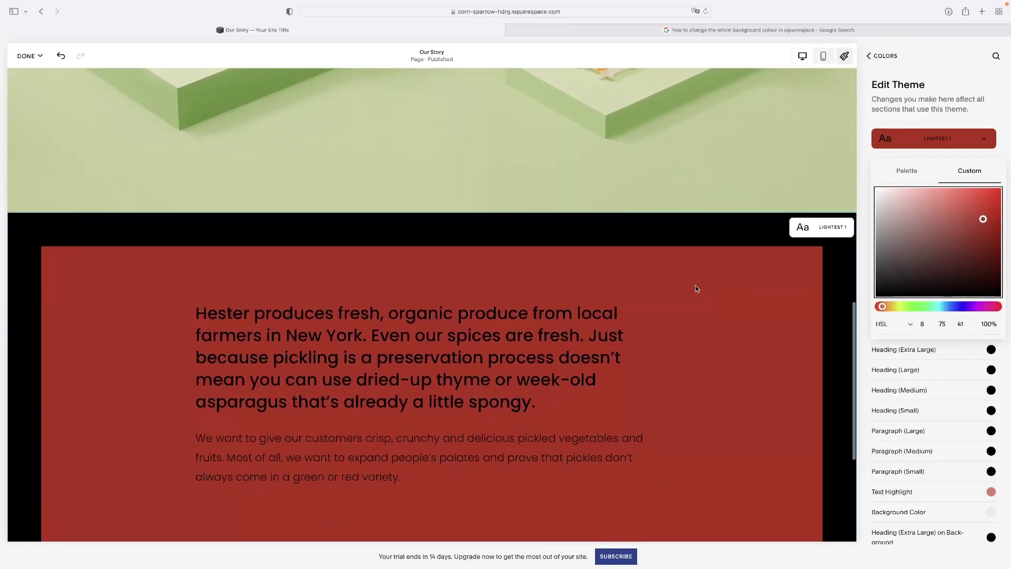
{"action": "scroll", "coordinate": [696, 287], "scroll_direction": "up", "scroll_amount": 6}
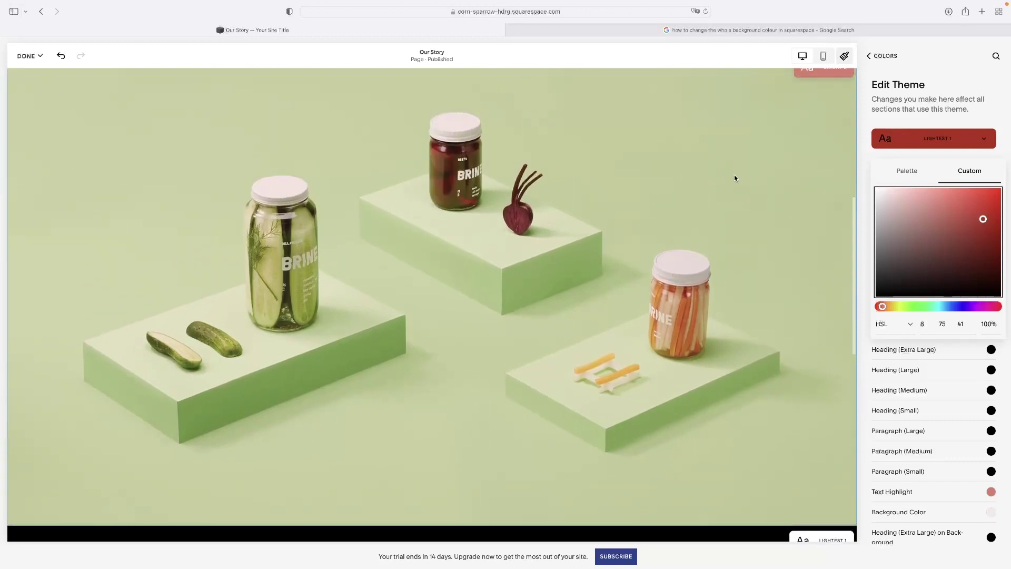
{"action": "scroll", "coordinate": [719, 194], "scroll_direction": "up", "scroll_amount": 7}
{"action": "scroll", "coordinate": [719, 194], "scroll_direction": "down", "scroll_amount": 15}
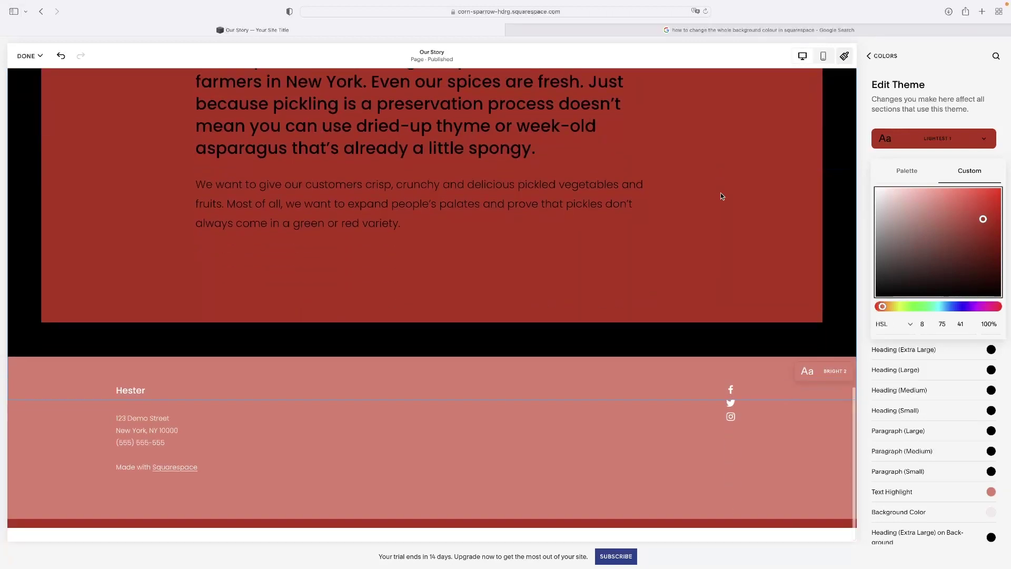
{"action": "scroll", "coordinate": [721, 196], "scroll_direction": "up", "scroll_amount": 15}
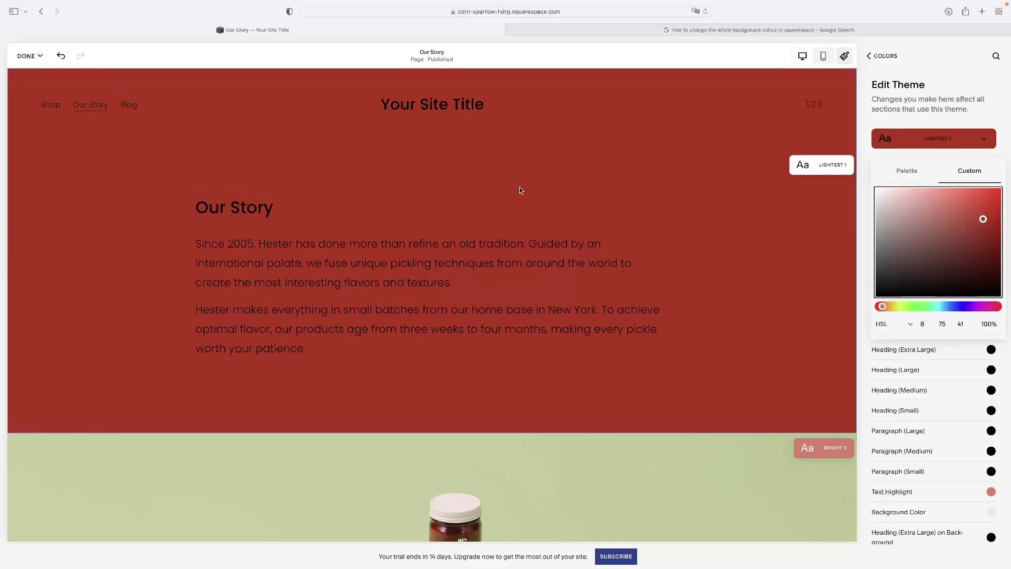
{"action": "scroll", "coordinate": [519, 190], "scroll_direction": "down", "scroll_amount": 3}
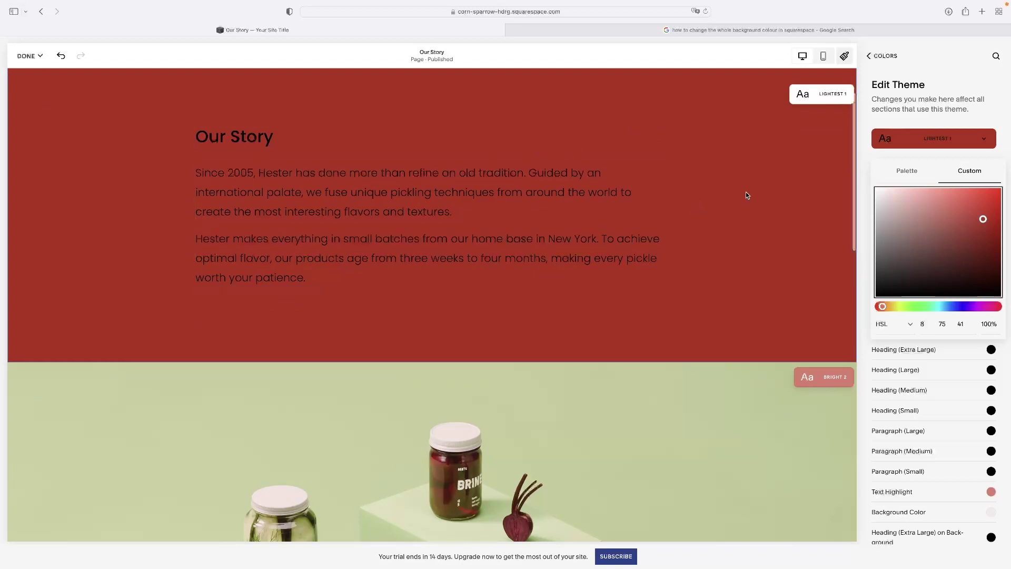
{"action": "scroll", "coordinate": [728, 196], "scroll_direction": "down", "scroll_amount": 10}
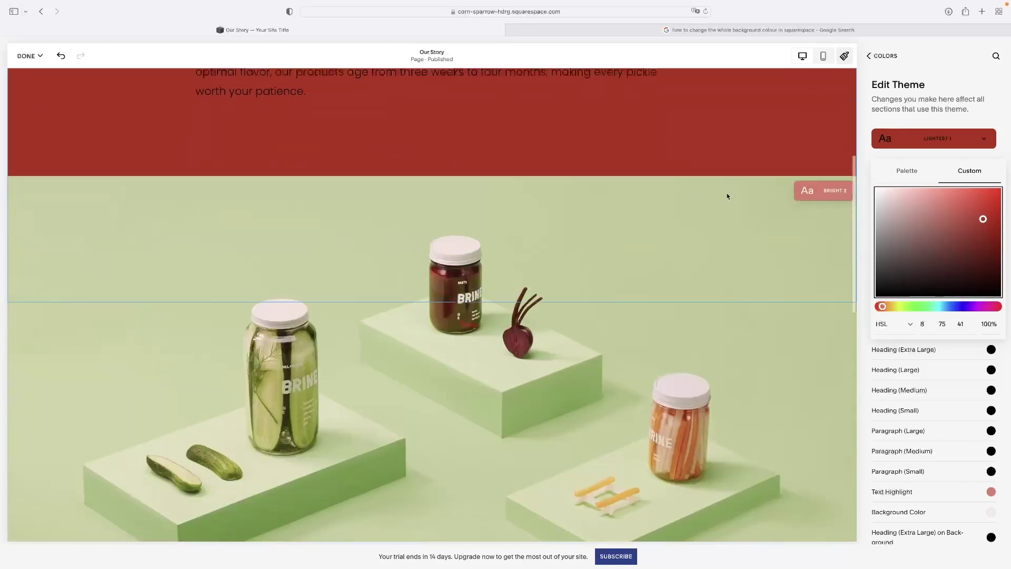
{"action": "scroll", "coordinate": [728, 196], "scroll_direction": "down", "scroll_amount": 5}
{"action": "scroll", "coordinate": [728, 196], "scroll_direction": "up", "scroll_amount": 15}
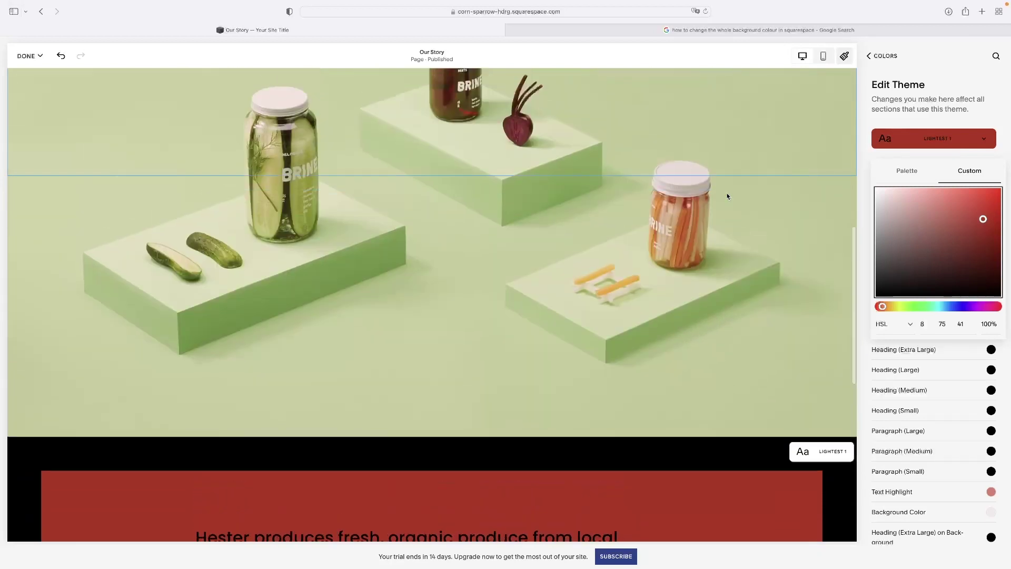
{"action": "scroll", "coordinate": [728, 196], "scroll_direction": "down", "scroll_amount": 5}
{"action": "scroll", "coordinate": [728, 197], "scroll_direction": "up", "scroll_amount": 5}
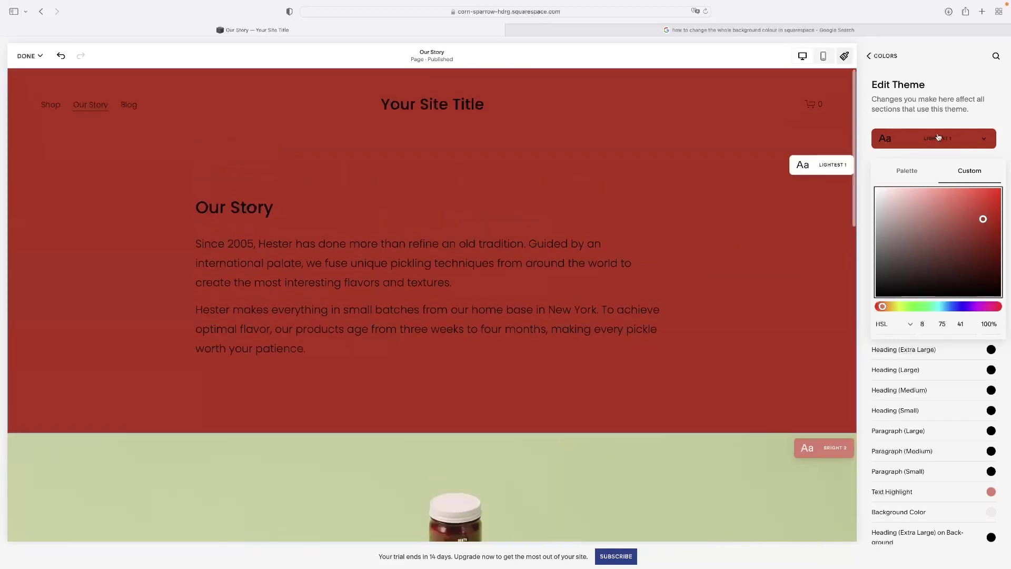
{"action": "left_click", "coordinate": [895, 69]}
Back out through the colour themes and Site Styles, closing the panel
{"action": "left_click", "coordinate": [885, 56]}
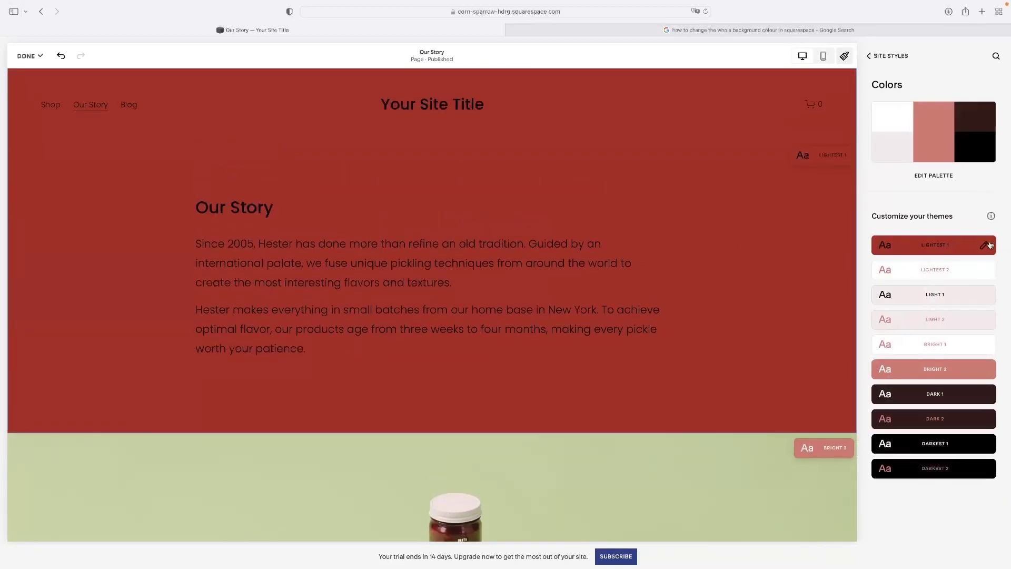
{"action": "left_click", "coordinate": [888, 56]}
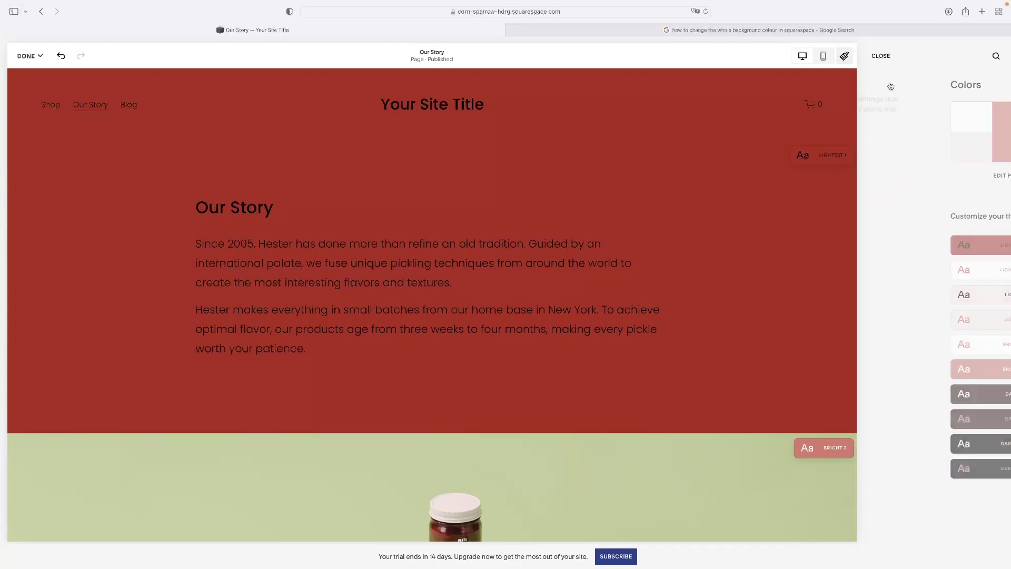
{"action": "left_click", "coordinate": [881, 56]}
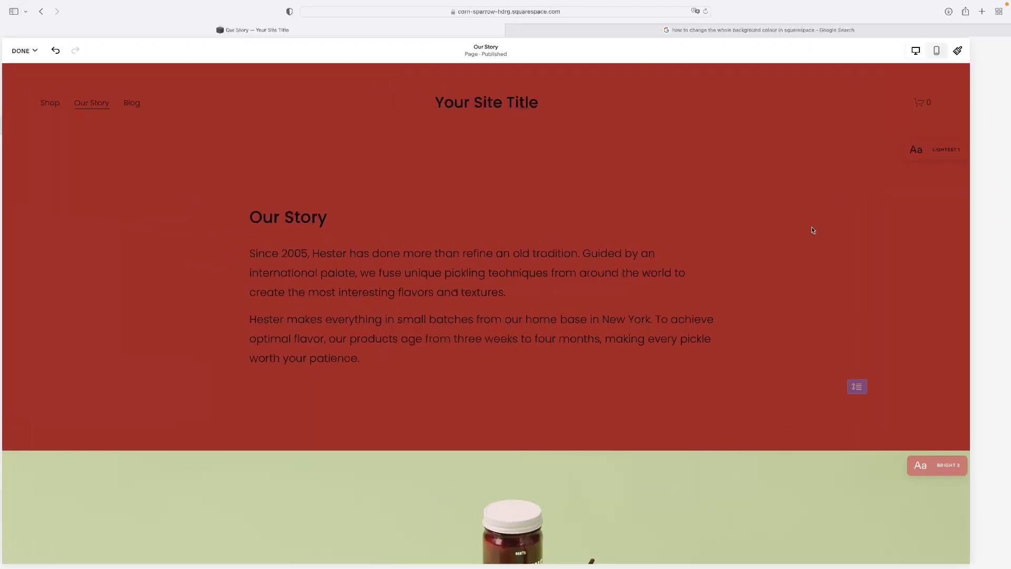
Reopen the Our Story section's Lightest 1 theme editor to review the red background
{"action": "left_click", "coordinate": [981, 166]}
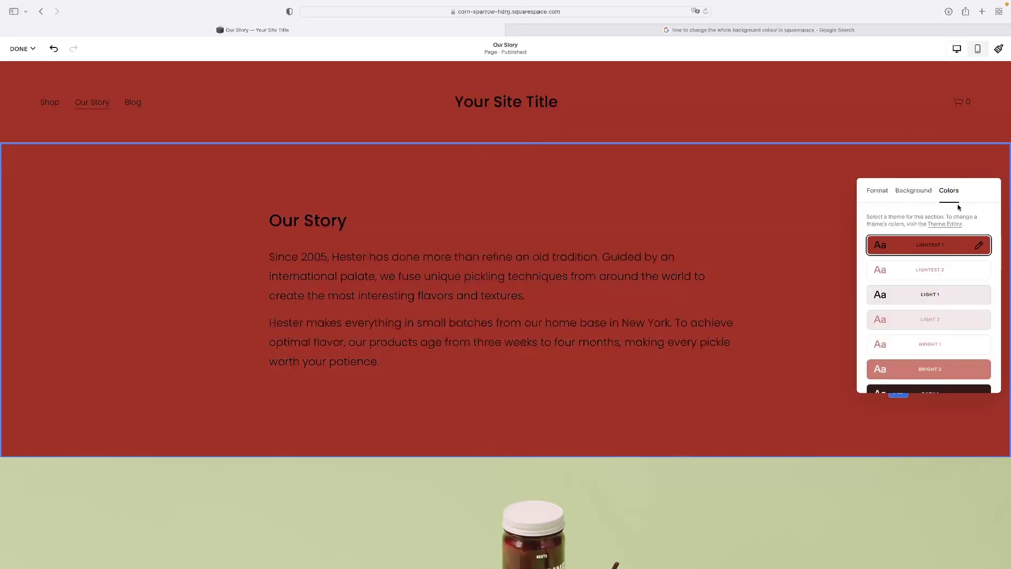
{"action": "left_click", "coordinate": [945, 224]}
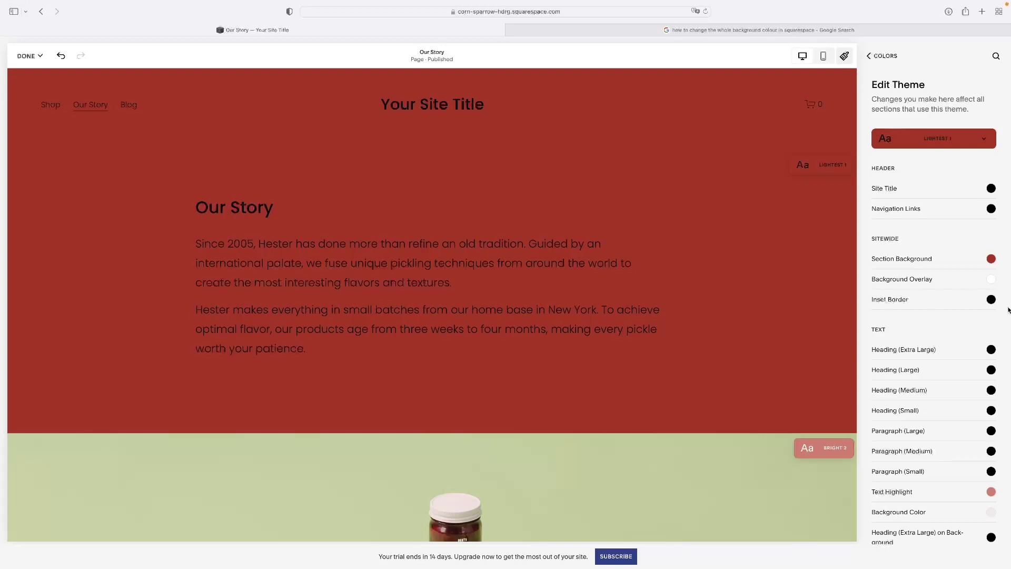
{"action": "scroll", "coordinate": [964, 329], "scroll_direction": "down", "scroll_amount": 3}
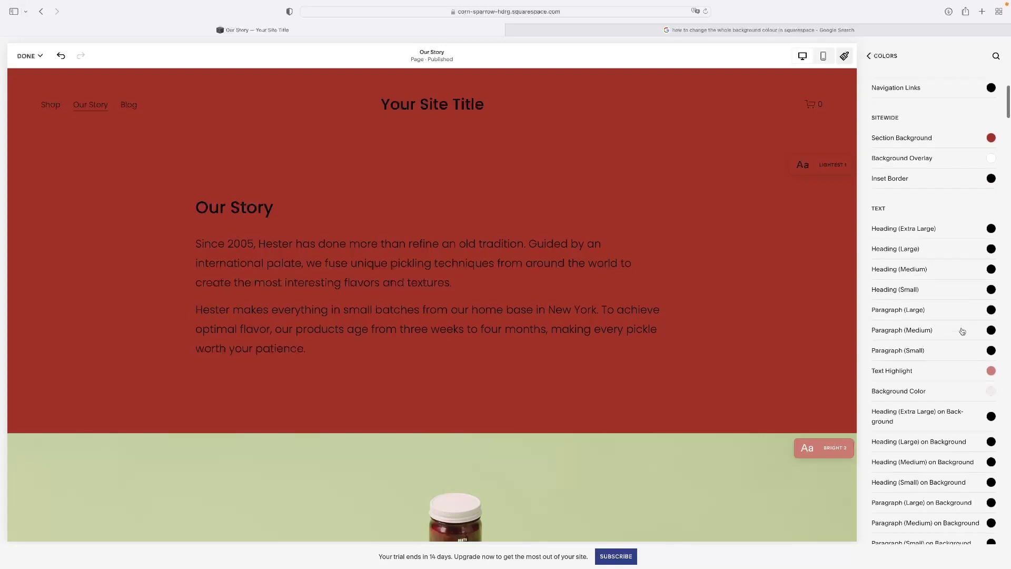
{"action": "scroll", "coordinate": [978, 344], "scroll_direction": "up", "scroll_amount": 2}
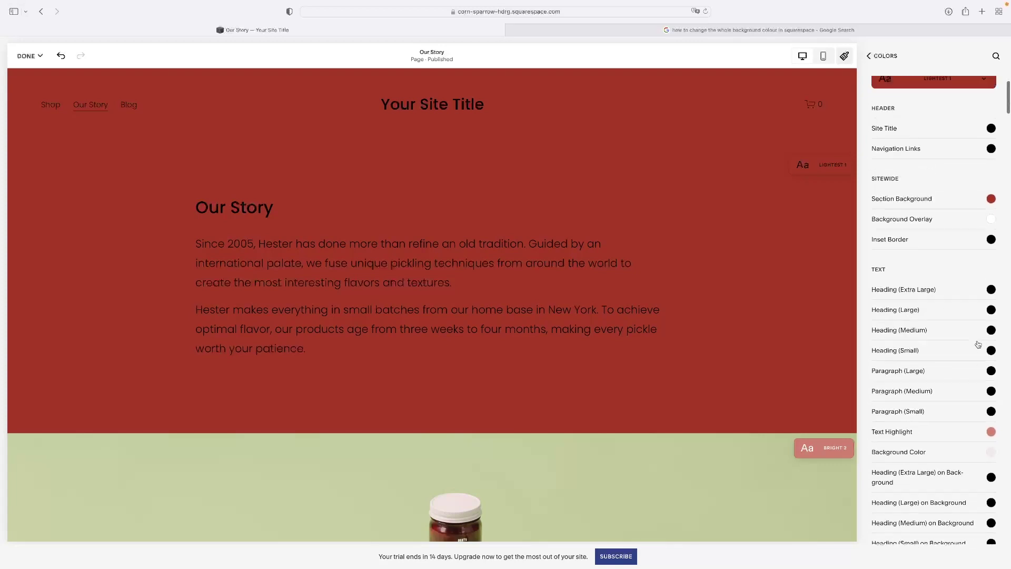
{"action": "scroll", "coordinate": [979, 345], "scroll_direction": "up", "scroll_amount": 2}
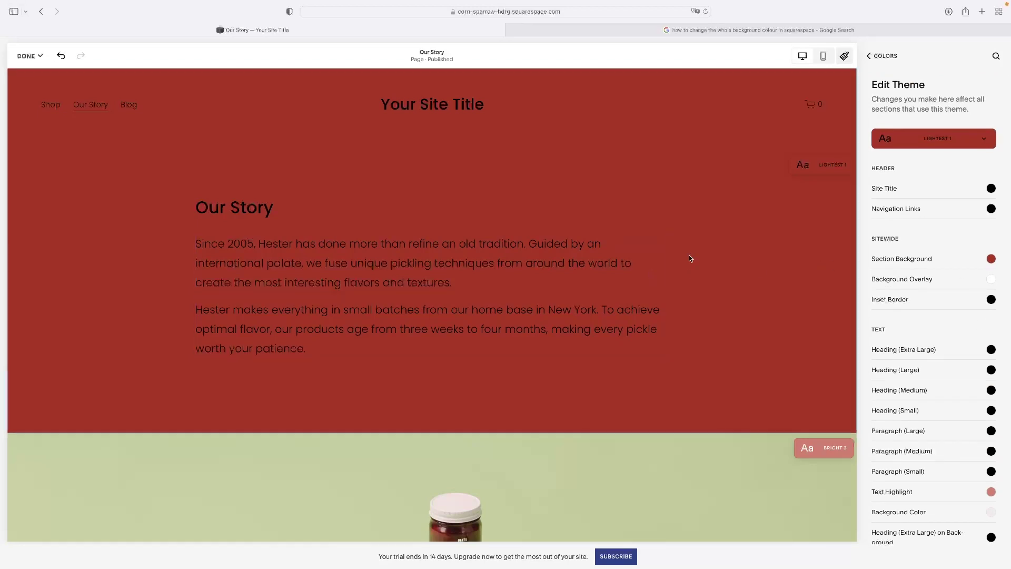